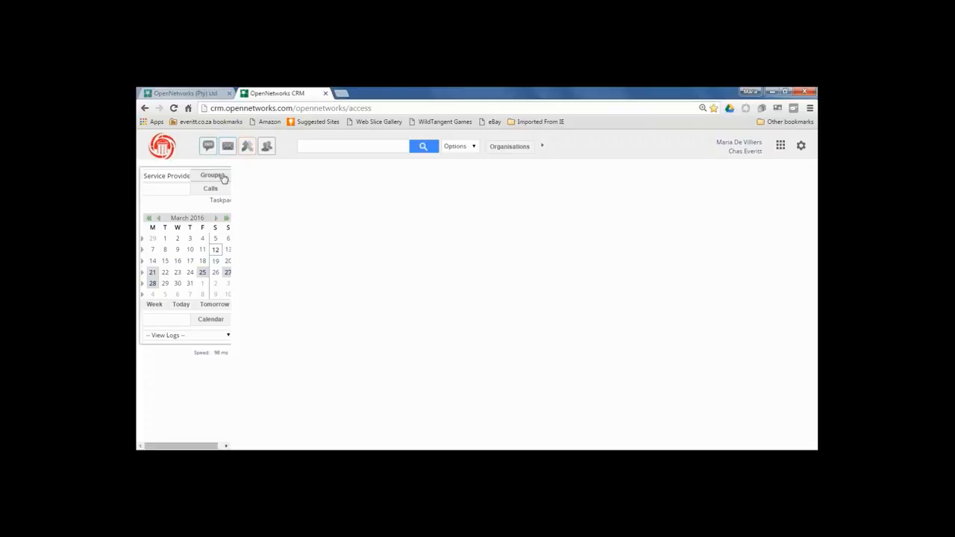
Search the groups for the account holder's first name followed by "buyers"
{"action": "left_click", "coordinate": [188, 176]}
{"action": "key", "text": "BackSpace"}
{"action": "key", "text": "BackSpace"}
{"action": "key", "text": "BackSpace"}
{"action": "key", "text": "BackSpace"}
{"action": "key", "text": "BackSpace"}
{"action": "key", "text": "BackSpace"}
{"action": "key", "text": "BackSpace"}
{"action": "key", "text": "BackSpace"}
{"action": "key", "text": "BackSpace"}
{"action": "key", "text": "BackSpace"}
{"action": "key", "text": "BackSpace"}
{"action": "key", "text": "BackSpace"}
{"action": "key", "text": "BackSpace"}
{"action": "key", "text": "BackSpace"}
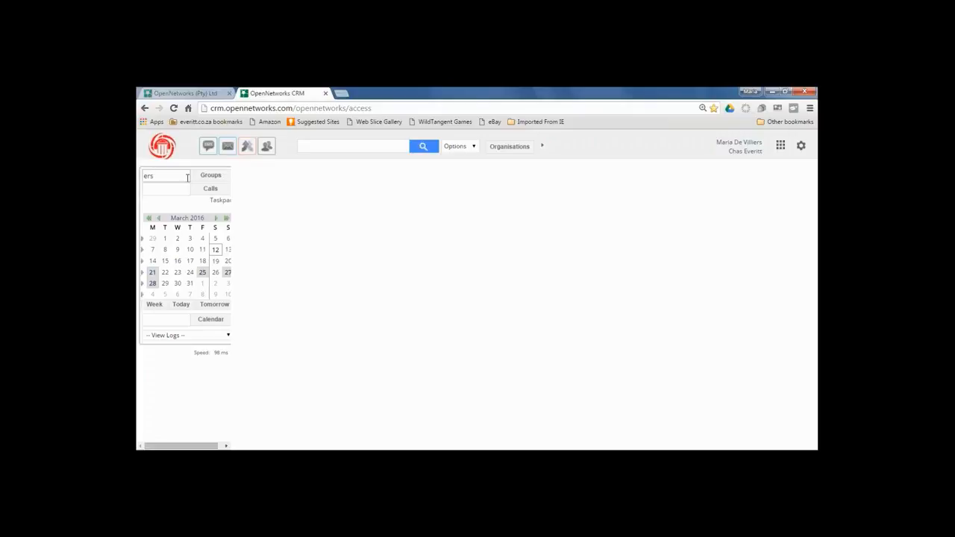
{"action": "key", "text": "Delete"}
{"action": "key", "text": "Delete"}
{"action": "key", "text": "Delete"}
{"action": "type", "text": "maria buy"}
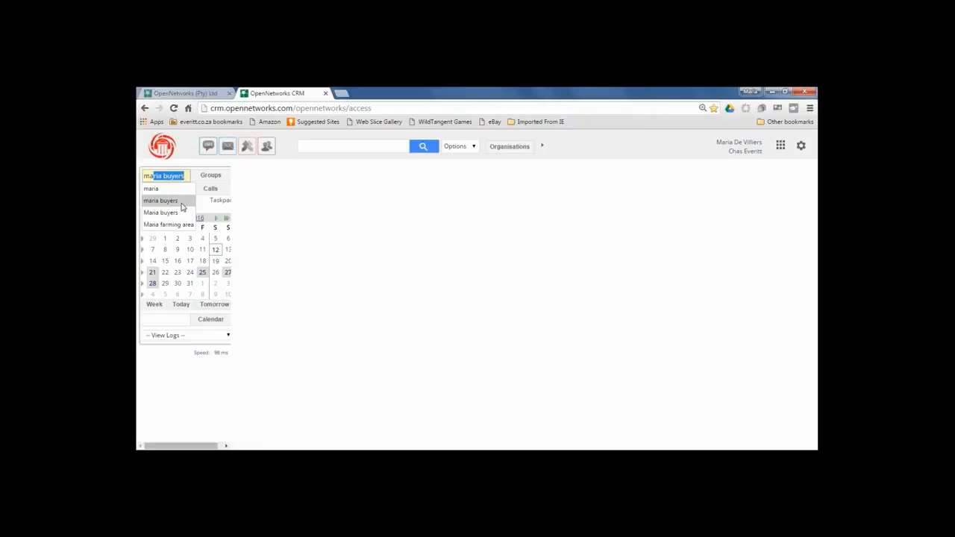
{"action": "left_click", "coordinate": [181, 204]}
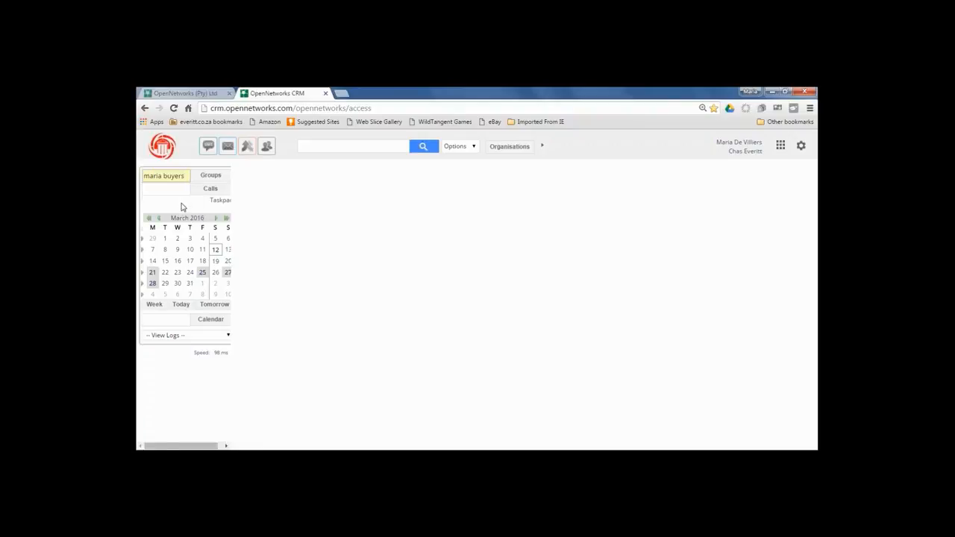
{"action": "left_click", "coordinate": [211, 179]}
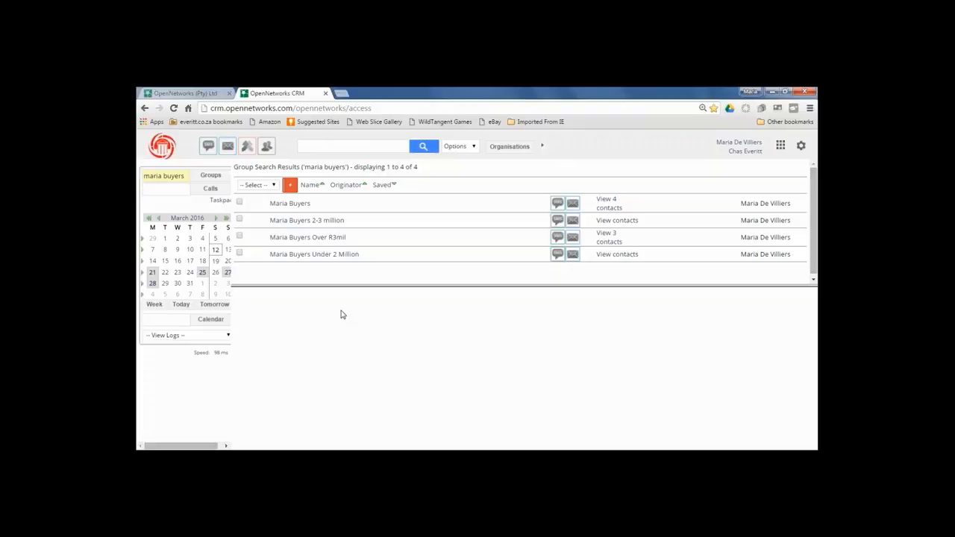
Try to create a new group named with the account holder's first name followed by "Investors"
{"action": "left_click", "coordinate": [291, 188]}
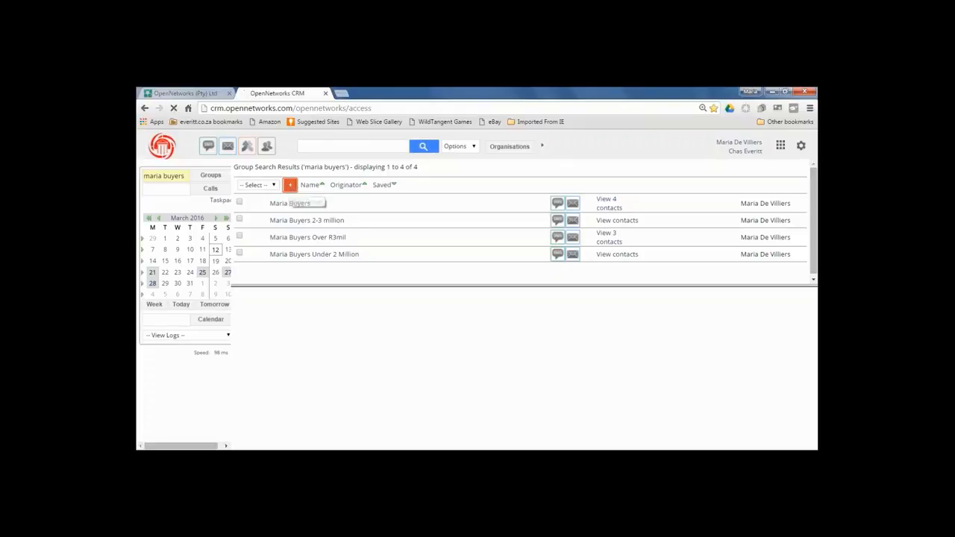
{"action": "key", "text": "End"}
{"action": "key", "text": "BackSpace"}
{"action": "key", "text": "BackSpace"}
{"action": "key", "text": "BackSpace"}
{"action": "key", "text": "BackSpace"}
{"action": "key", "text": "BackSpace"}
{"action": "key", "text": "BackSpace"}
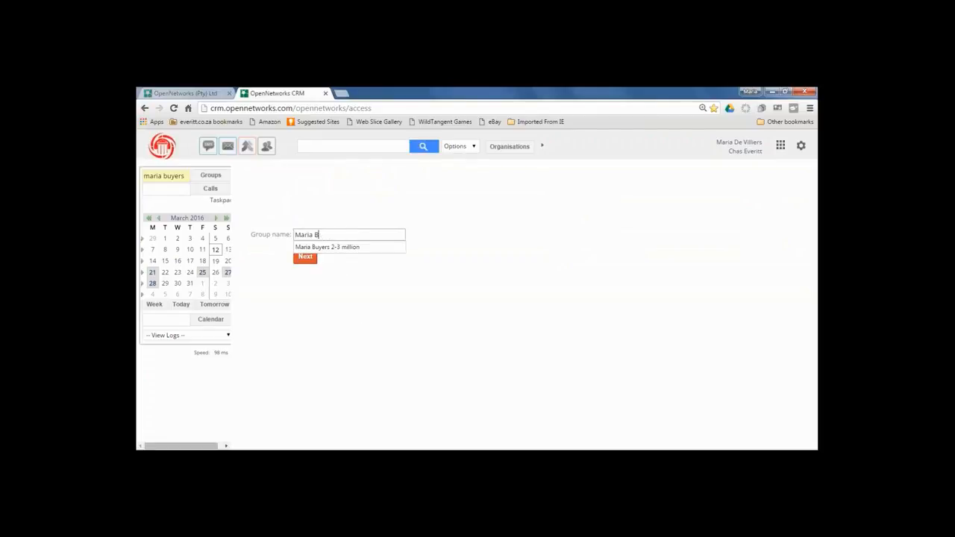
{"action": "type", "text": "Investors"}
{"action": "left_click", "coordinate": [314, 258]}
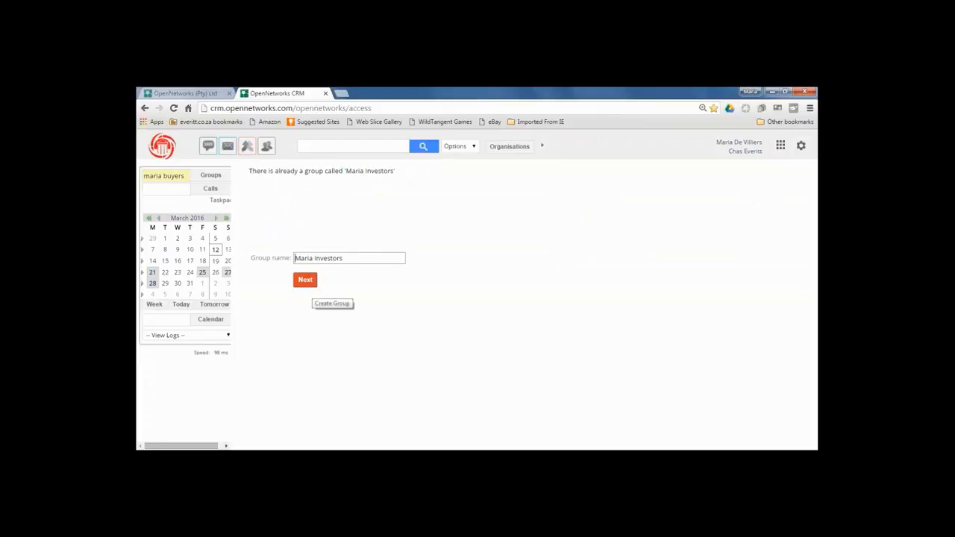
Append "Above 1.5m" to the group name and create the group
{"action": "left_click", "coordinate": [349, 259]}
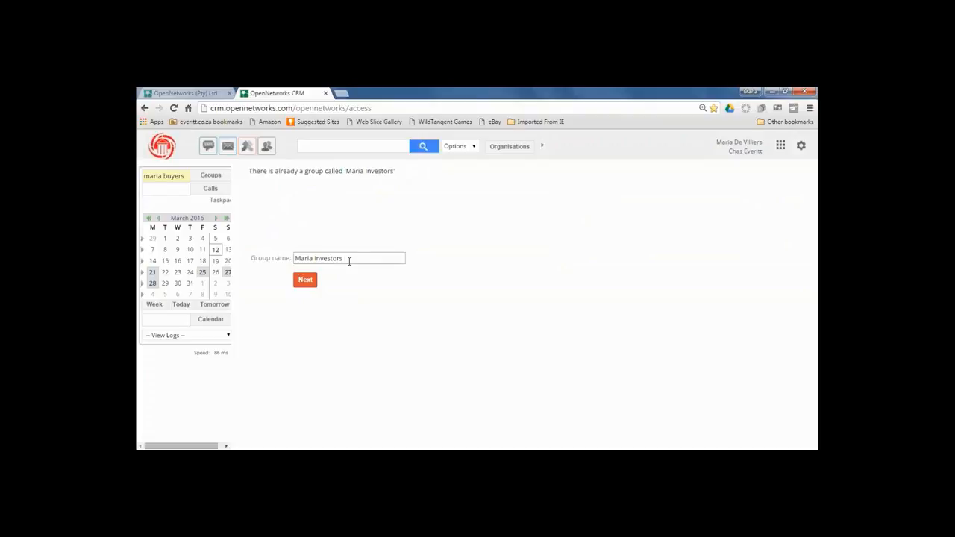
{"action": "type", "text": "Above 1.5m"}
{"action": "left_click", "coordinate": [306, 281]}
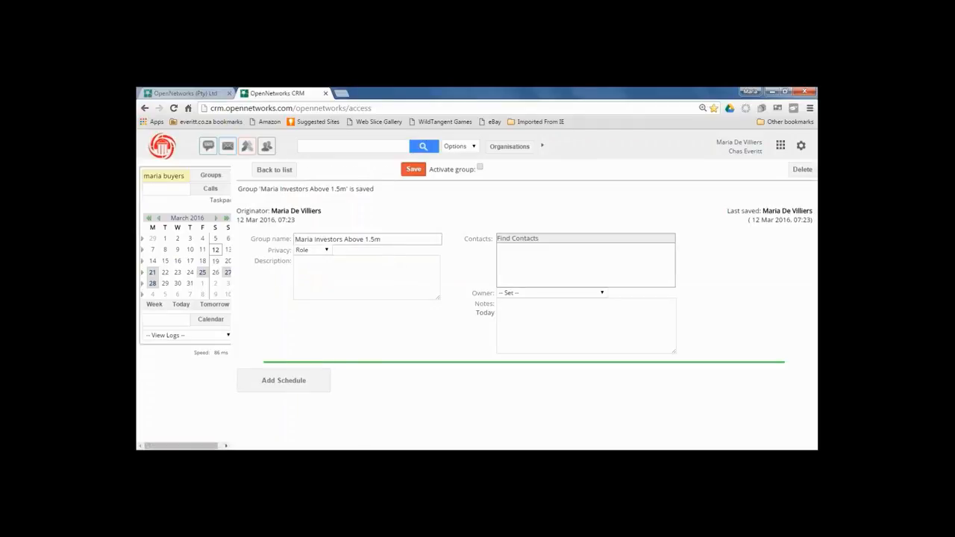
Review the new group's privacy options and choose Role
{"action": "left_click", "coordinate": [329, 252]}
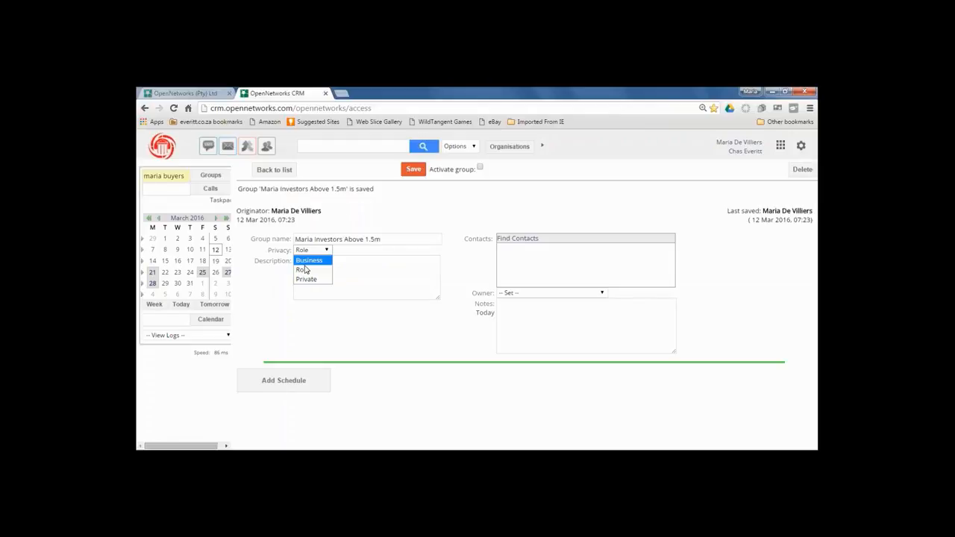
{"action": "left_click", "coordinate": [304, 269]}
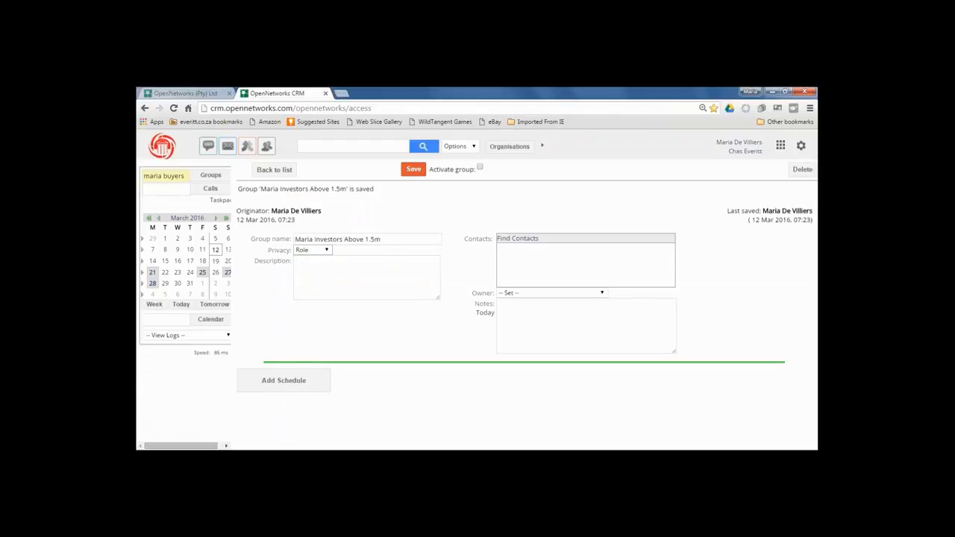
{"action": "left_click", "coordinate": [330, 254]}
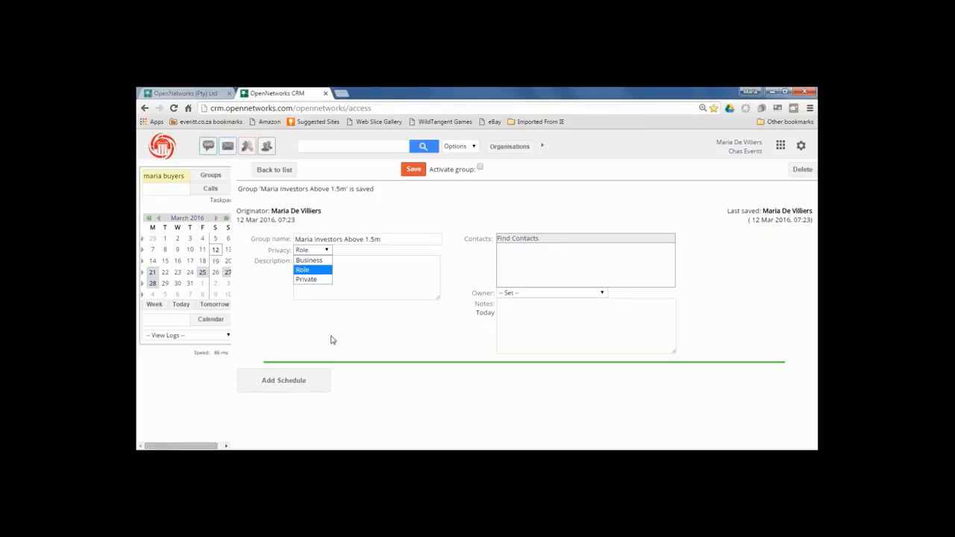
{"action": "key", "text": "Up"}
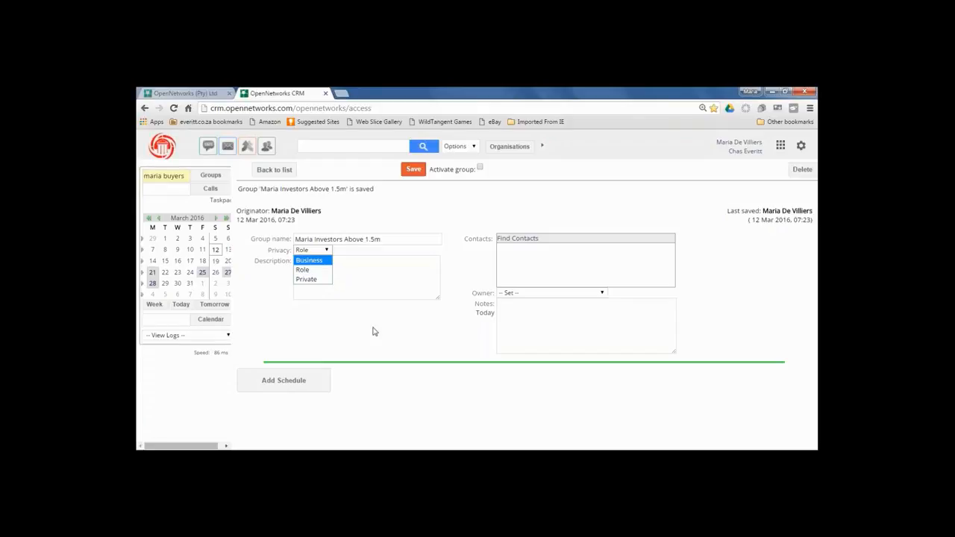
{"action": "left_click", "coordinate": [308, 270]}
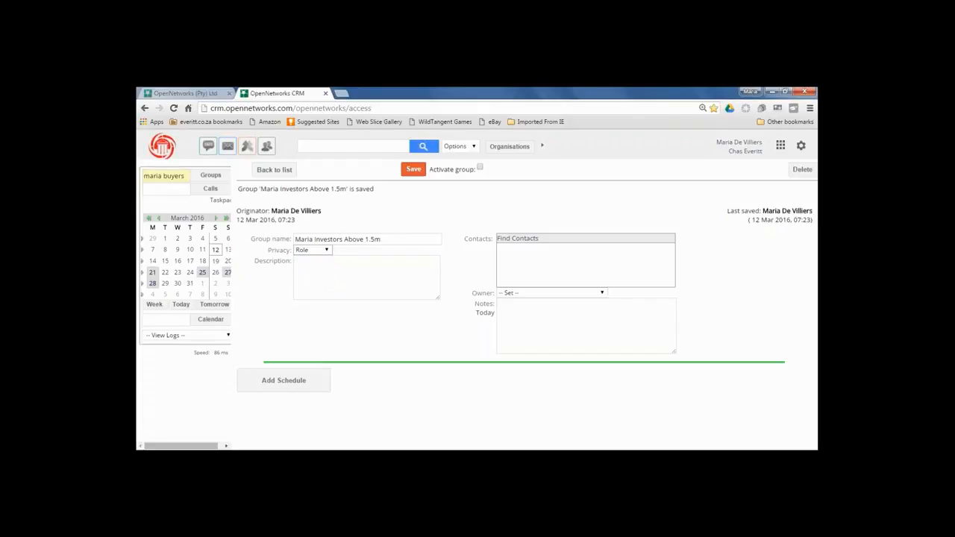
Find a contact by part of their email address and add them to the group's contacts
{"action": "left_click", "coordinate": [533, 246]}
{"action": "type", "text": "am"}
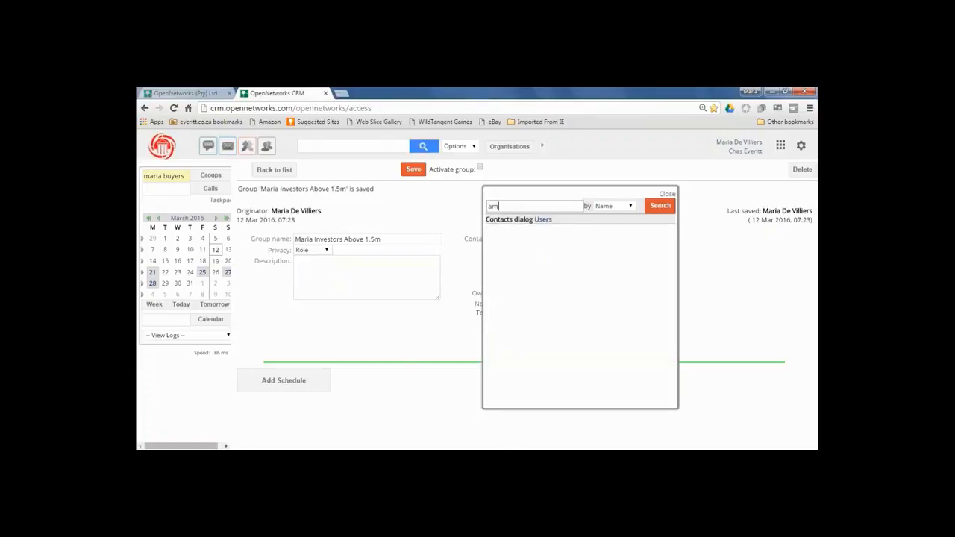
{"action": "type", "text": "andate"}
{"action": "left_click", "coordinate": [630, 208]}
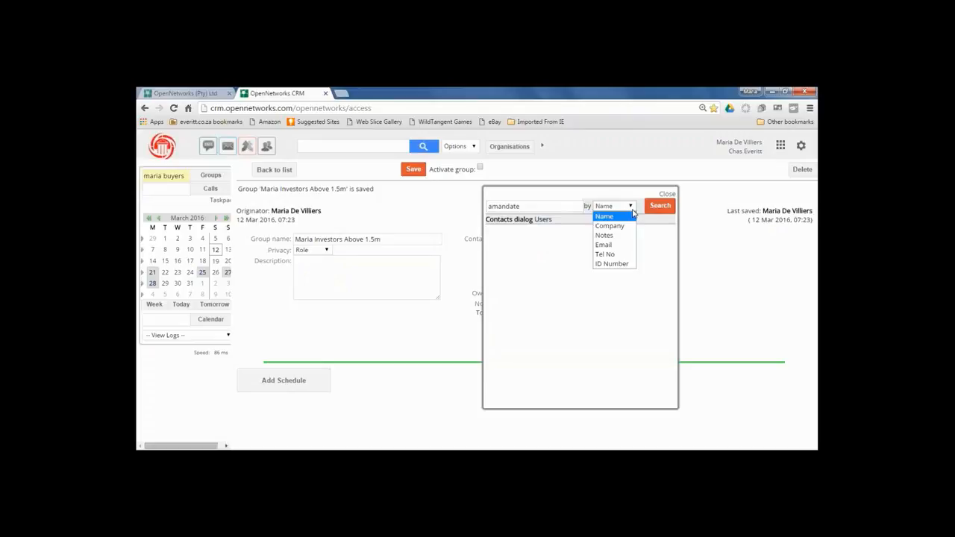
{"action": "left_click", "coordinate": [609, 246]}
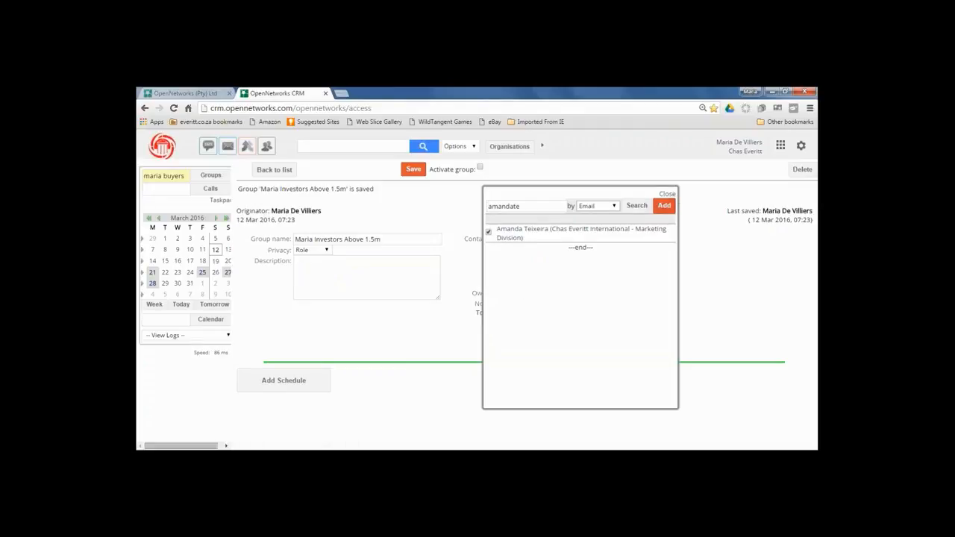
{"action": "left_click", "coordinate": [664, 207]}
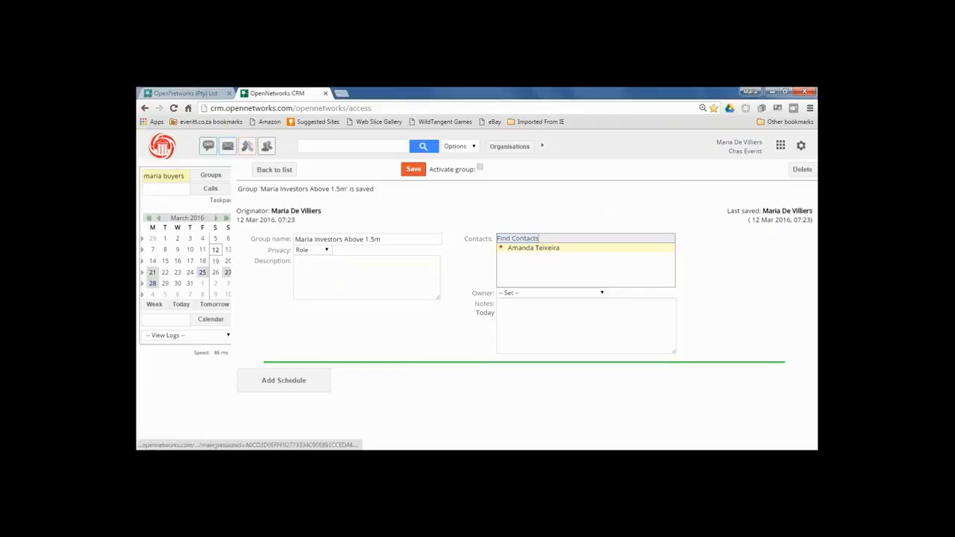
Set the owner of the Investors Above 1.5m group to the signed-in account holder
{"action": "left_click", "coordinate": [603, 294]}
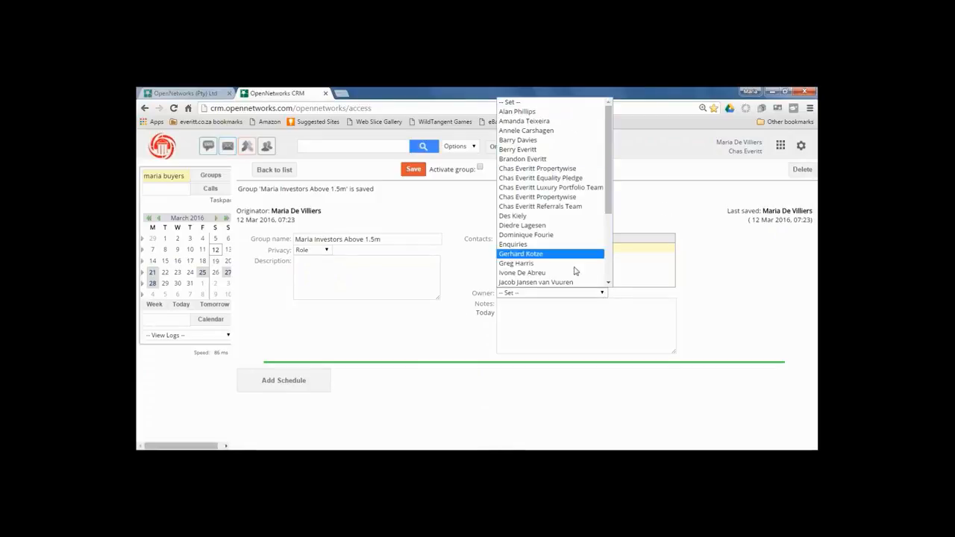
{"action": "left_click_drag", "start_coordinate": [612, 154], "coordinate": [614, 206]}
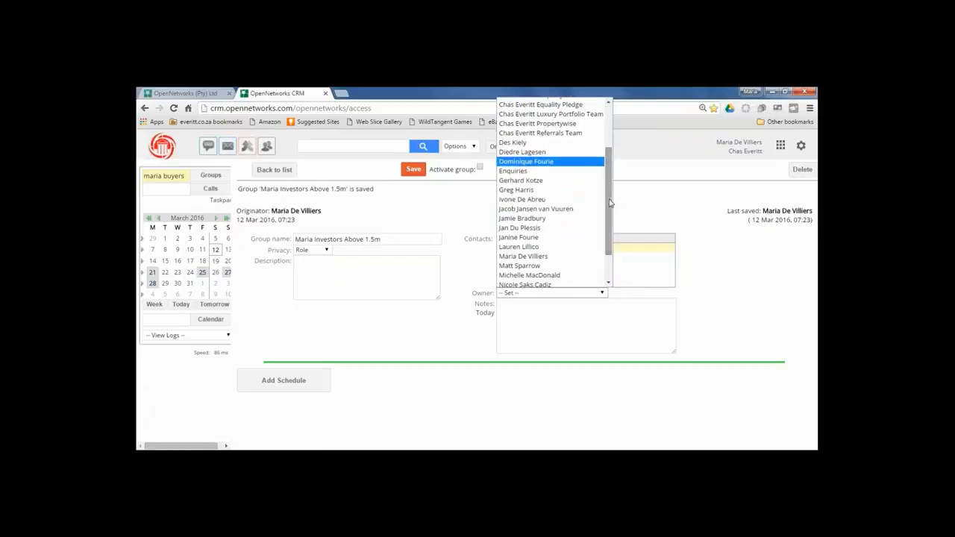
{"action": "left_click", "coordinate": [514, 257]}
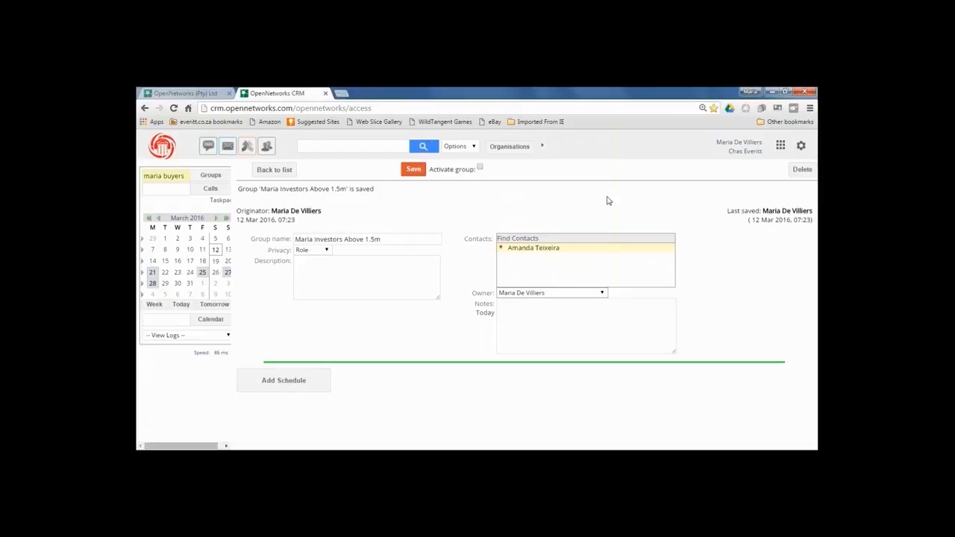
Enter the note "Investment Buyers no timeframe" for the group and save it
{"action": "left_click", "coordinate": [528, 311]}
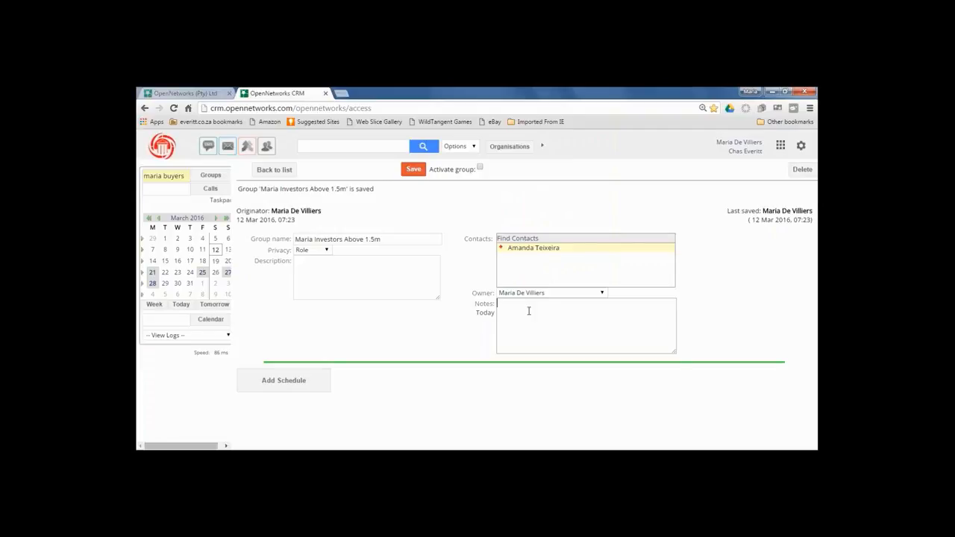
{"action": "type", "text": "Investment Buyers no timeframe"}
{"action": "left_click", "coordinate": [414, 169]}
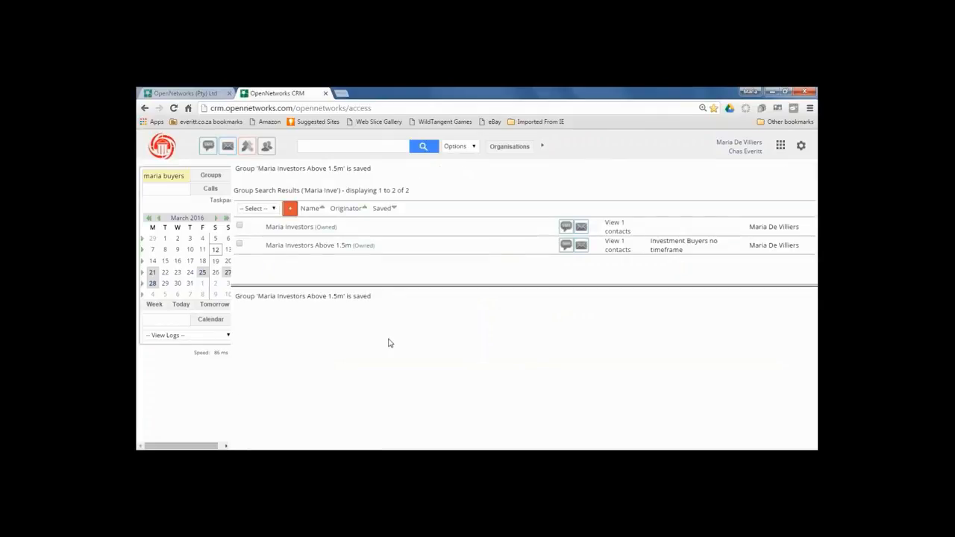
Search the groups for "Service Providers"
{"action": "left_click", "coordinate": [187, 177]}
{"action": "key", "text": "BackSpace"}
{"action": "key", "text": "BackSpace"}
{"action": "key", "text": "BackSpace"}
{"action": "key", "text": "BackSpace"}
{"action": "key", "text": "BackSpace"}
{"action": "key", "text": "BackSpace"}
{"action": "key", "text": "BackSpace"}
{"action": "key", "text": "BackSpace"}
{"action": "key", "text": "BackSpace"}
{"action": "key", "text": "BackSpace"}
{"action": "key", "text": "BackSpace"}
{"action": "key", "text": "BackSpace"}
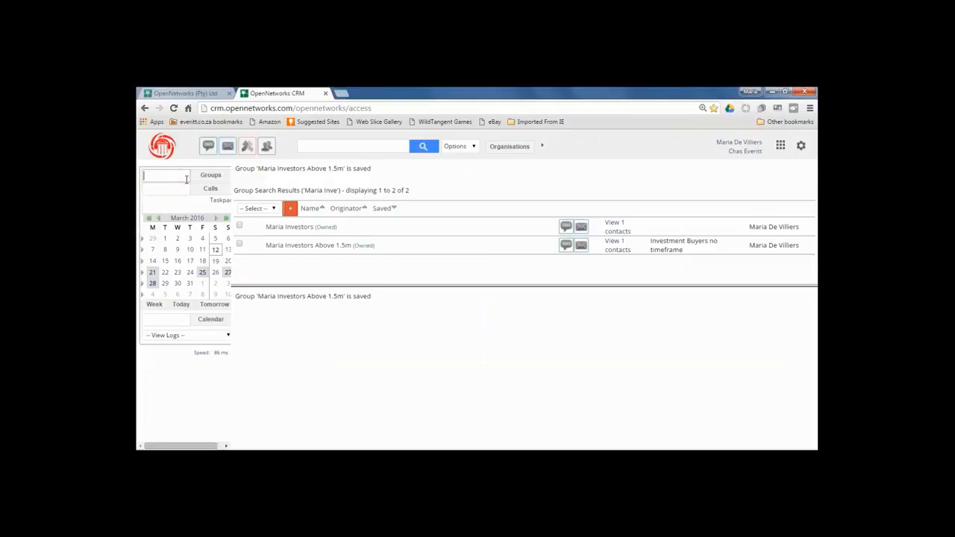
{"action": "type", "text": "Service Provide"}
{"action": "left_click", "coordinate": [179, 189]}
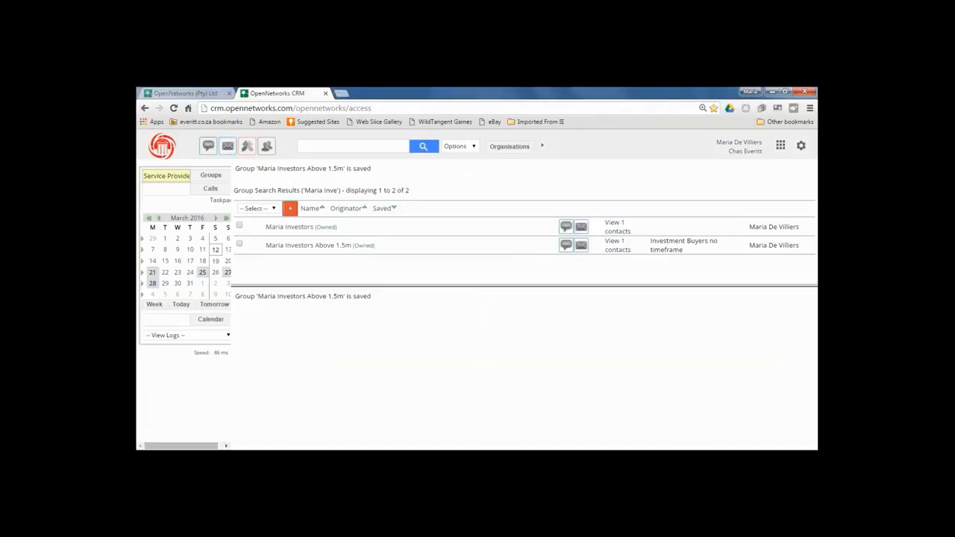
{"action": "left_click", "coordinate": [211, 178]}
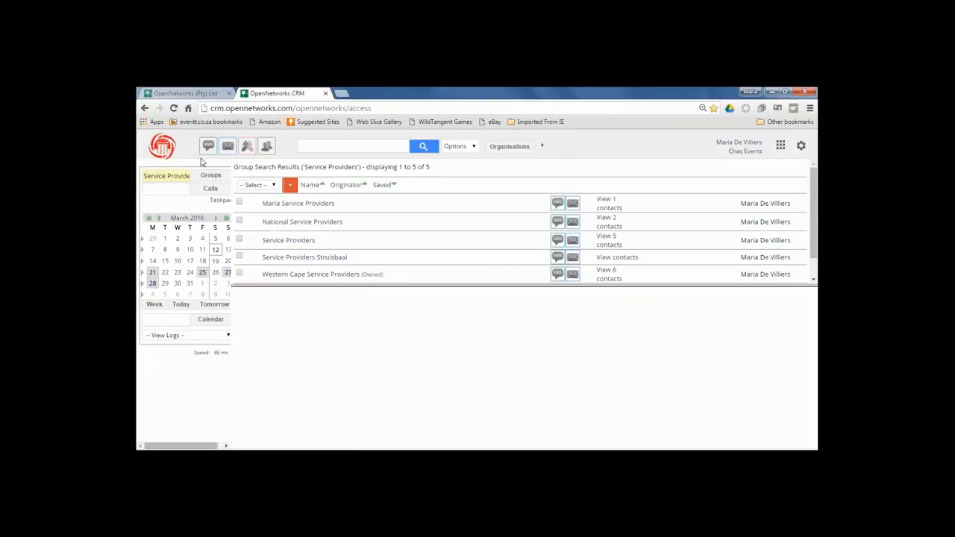
Search the groups for the account holder's first name followed by "Farming Area"
{"action": "key", "text": "BackSpace"}
{"action": "key", "text": "BackSpace"}
{"action": "key", "text": "BackSpace"}
{"action": "key", "text": "BackSpace"}
{"action": "key", "text": "BackSpace"}
{"action": "key", "text": "BackSpace"}
{"action": "key", "text": "BackSpace"}
{"action": "key", "text": "BackSpace"}
{"action": "key", "text": "BackSpace"}
{"action": "key", "text": "BackSpace"}
{"action": "key", "text": "BackSpace"}
{"action": "key", "text": "BackSpace"}
{"action": "key", "text": "BackSpace"}
{"action": "key", "text": "BackSpace"}
{"action": "key", "text": "BackSpace"}
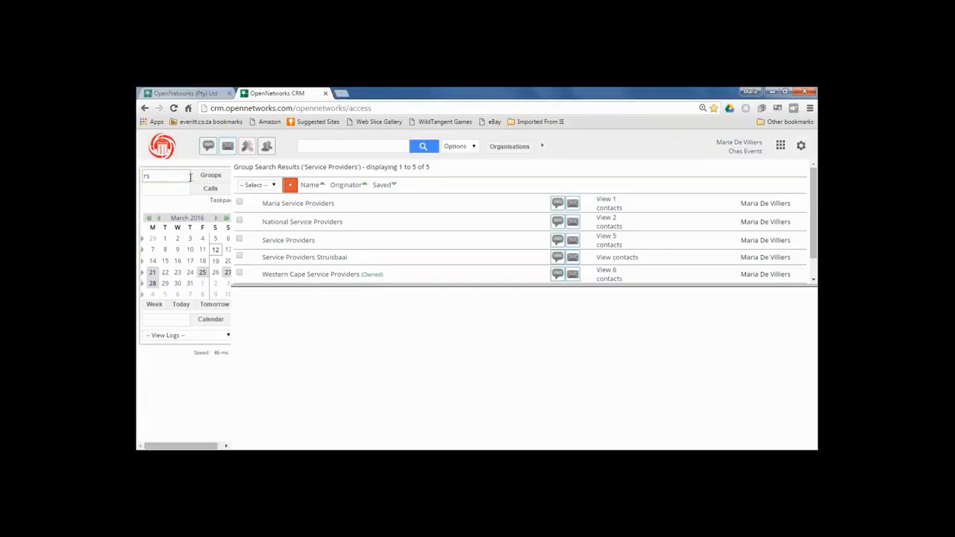
{"action": "left_click", "coordinate": [172, 175]}
{"action": "key", "text": "BackSpace"}
{"action": "key", "text": "BackSpace"}
{"action": "type", "text": "Farming Area"}
{"action": "left_click", "coordinate": [211, 174]}
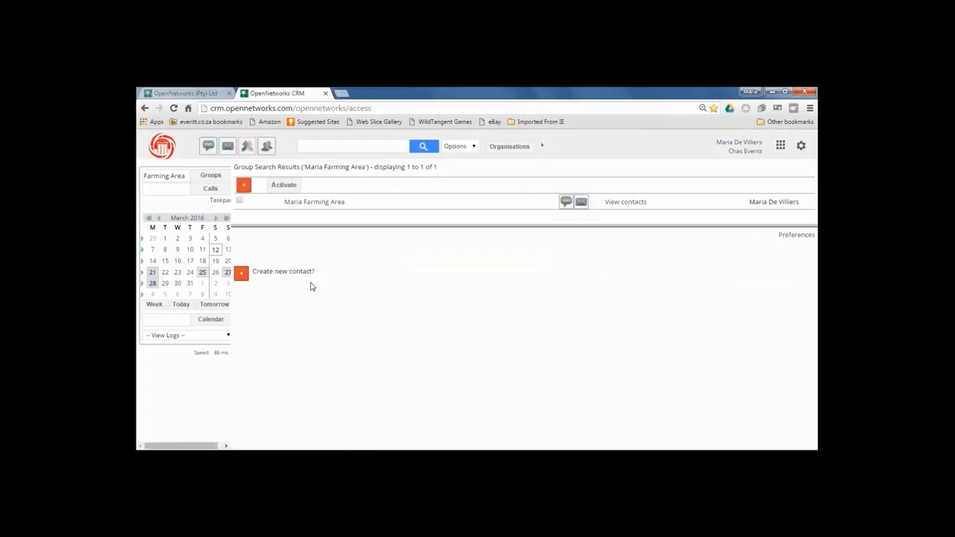
Create a new group from the searched Farming Area name with "Struisbaai" added at the end
{"action": "left_click", "coordinate": [243, 186]}
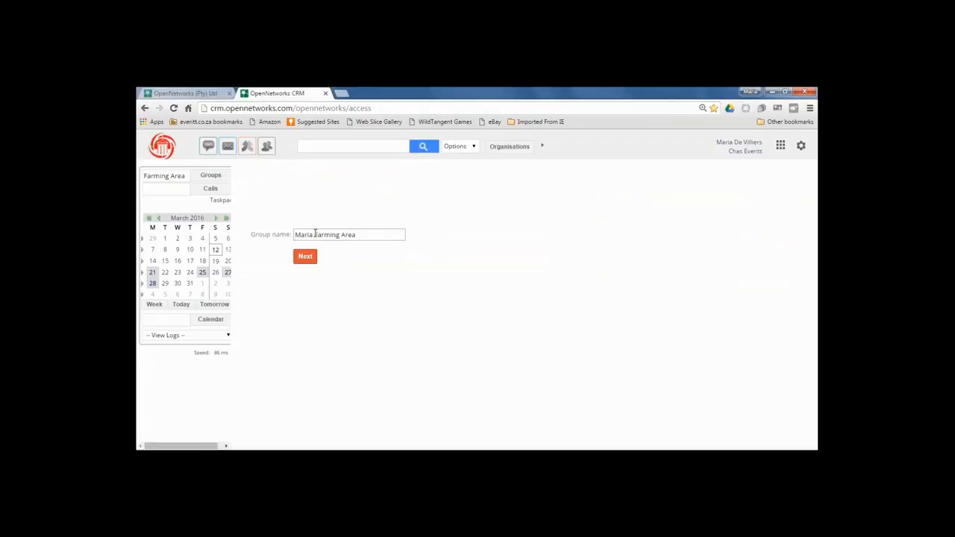
{"action": "left_click", "coordinate": [366, 235]}
{"action": "type", "text": "Struisbaai"}
{"action": "left_click", "coordinate": [308, 257]}
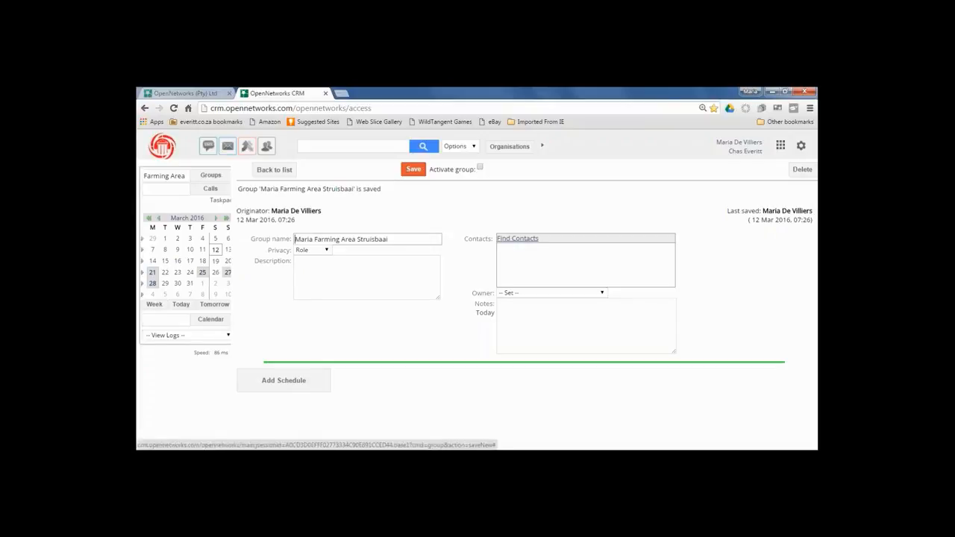
Set the owner of the Farming Area Struisbaai group to the signed-in account holder and save the group
{"action": "left_click", "coordinate": [603, 294]}
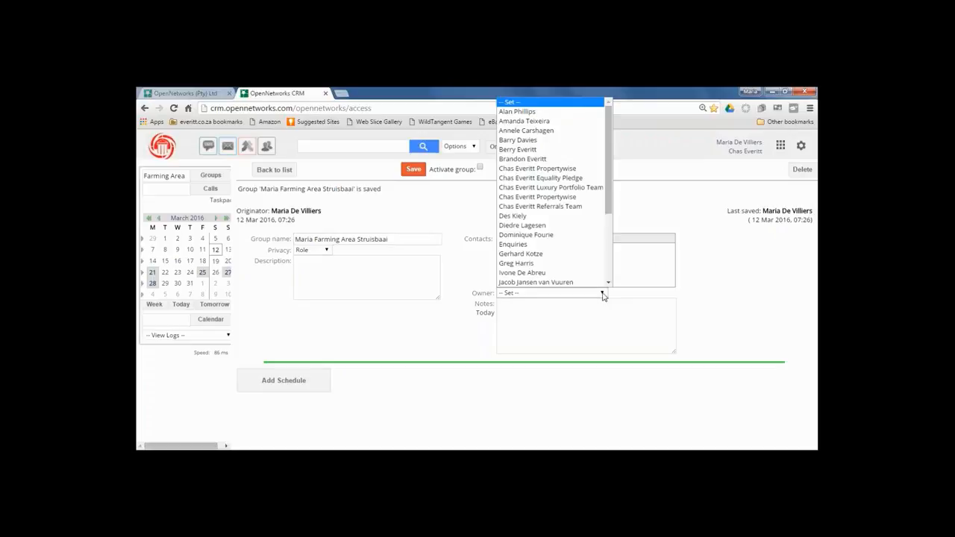
{"action": "left_click_drag", "start_coordinate": [608, 157], "coordinate": [617, 230]}
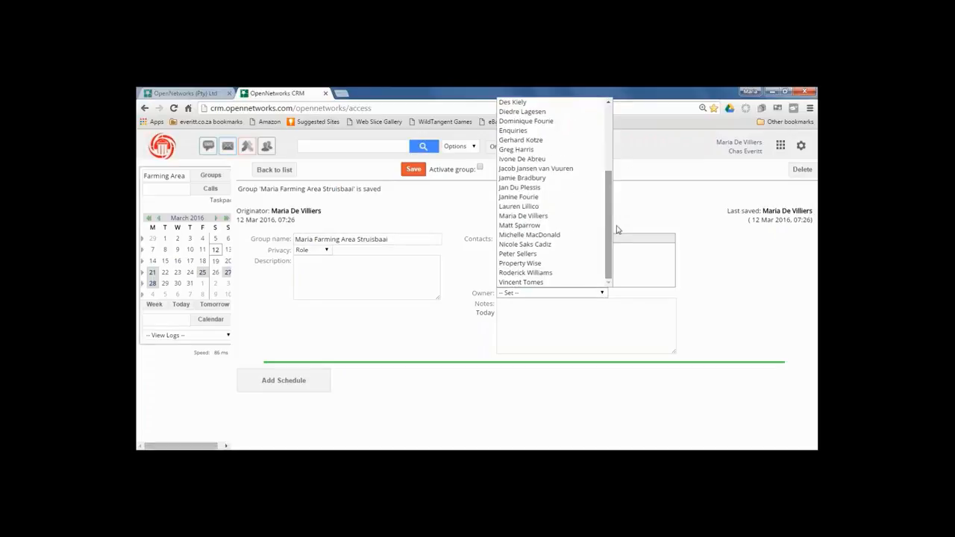
{"action": "left_click", "coordinate": [551, 216]}
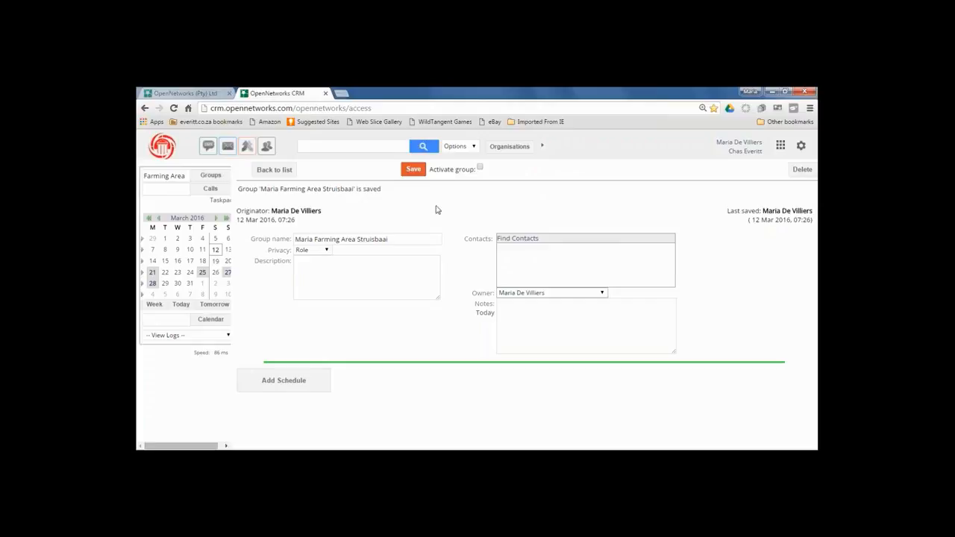
{"action": "left_click", "coordinate": [413, 170]}
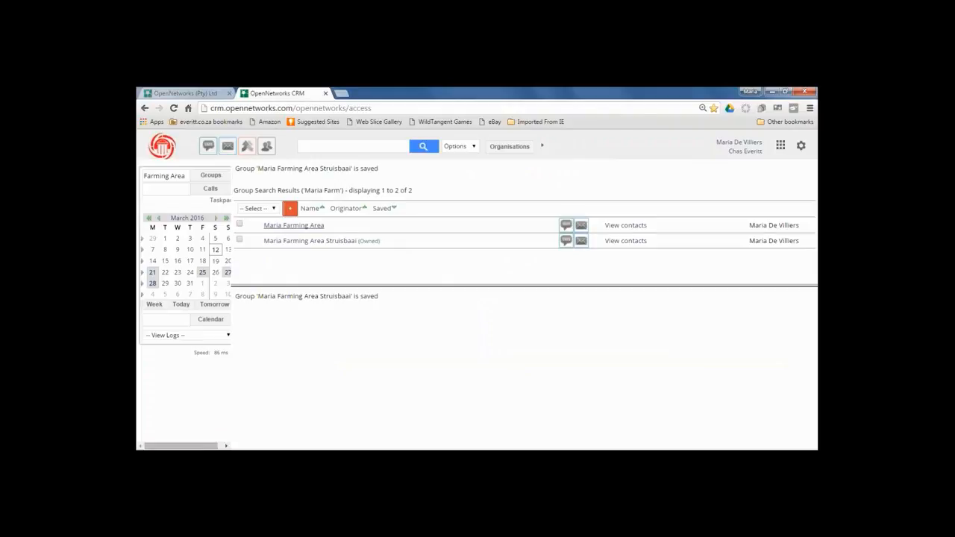
Open the existing Farming Area group without a town and add "Bredasdorp" to the end of its name
{"action": "left_click", "coordinate": [301, 225]}
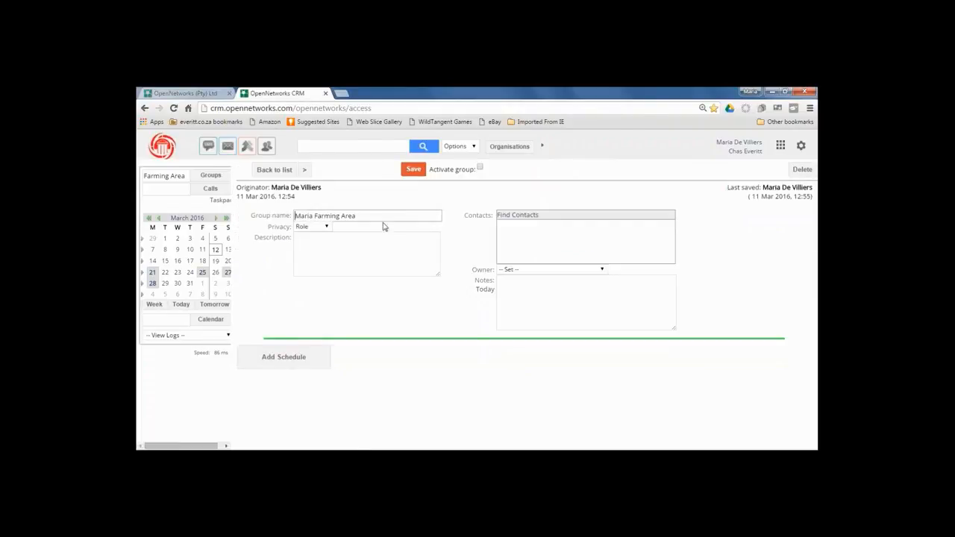
{"action": "left_click", "coordinate": [380, 217]}
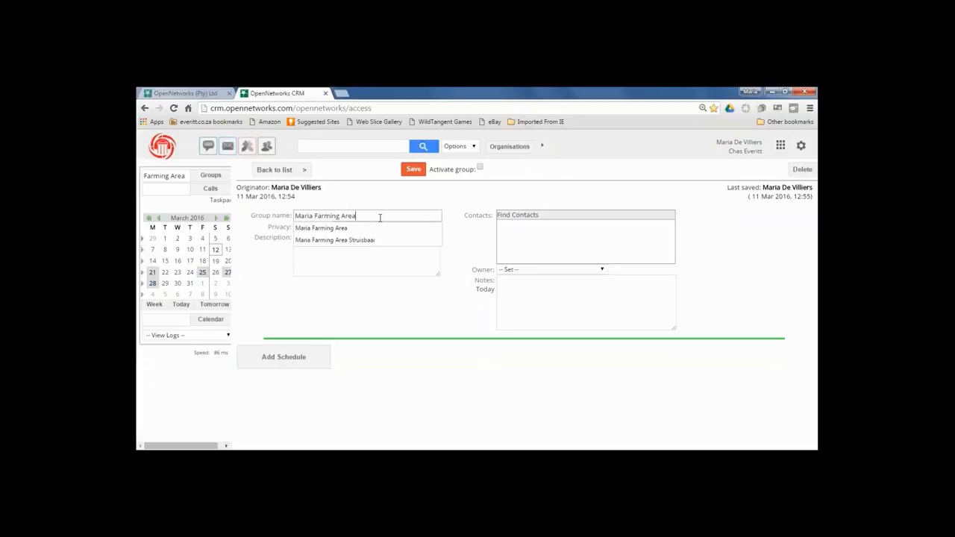
{"action": "type", "text": "Bre"}
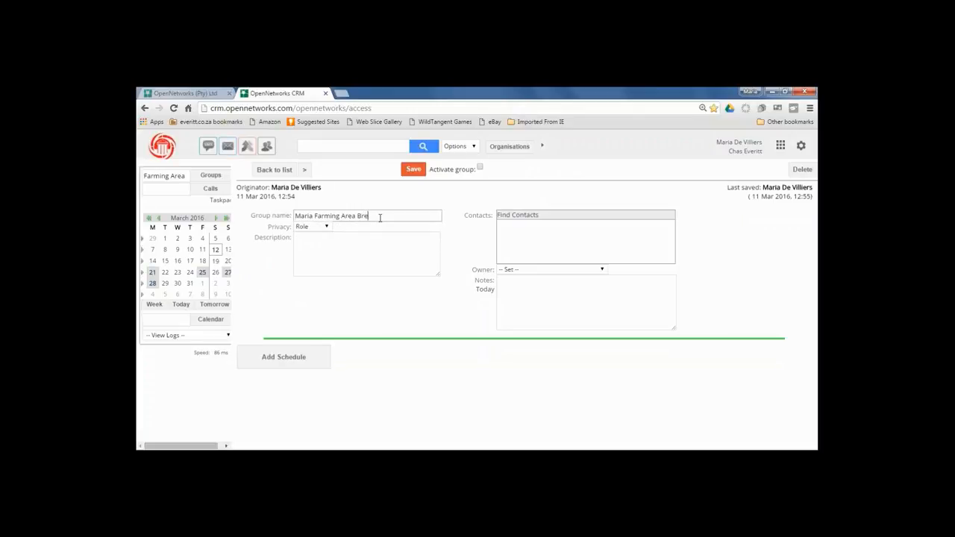
{"action": "type", "text": "dasdorp"}
Set the owner of the Farming Area Bredasdorp group to the signed-in account holder and save the group
{"action": "left_click", "coordinate": [606, 273]}
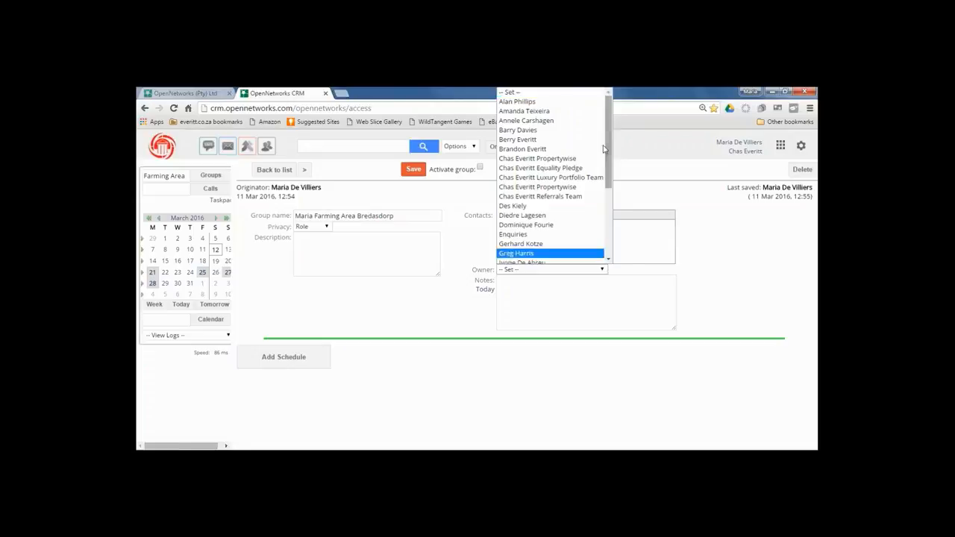
{"action": "left_click_drag", "start_coordinate": [609, 156], "coordinate": [617, 206]}
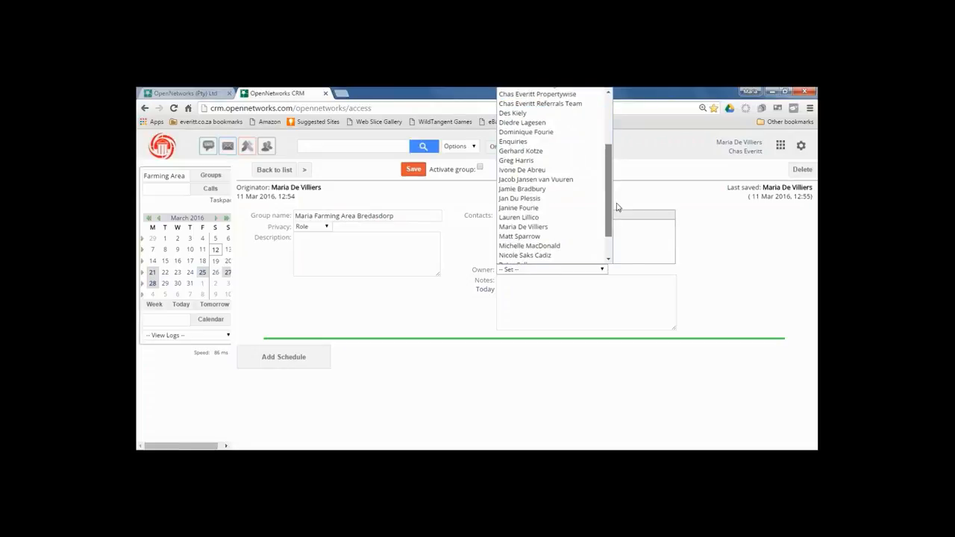
{"action": "left_click", "coordinate": [548, 227]}
{"action": "left_click", "coordinate": [412, 171]}
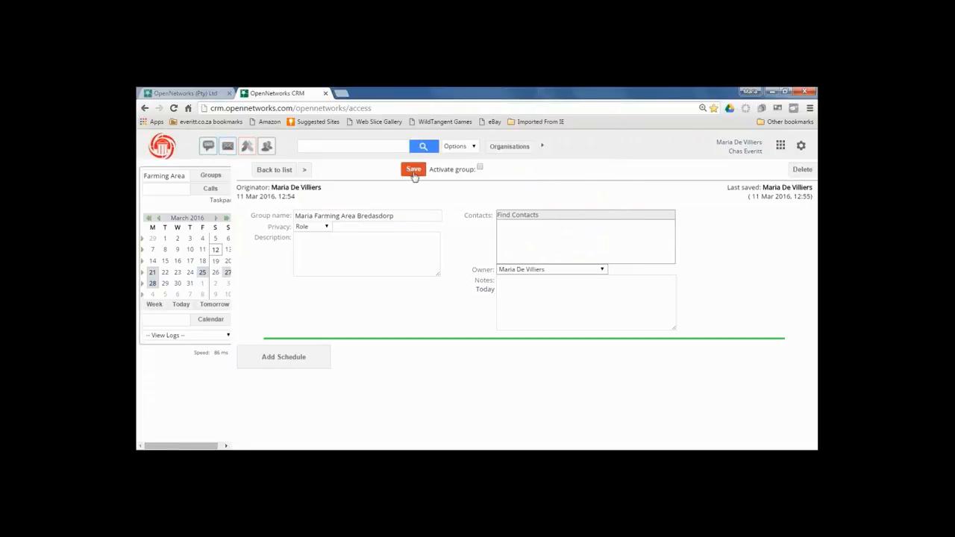